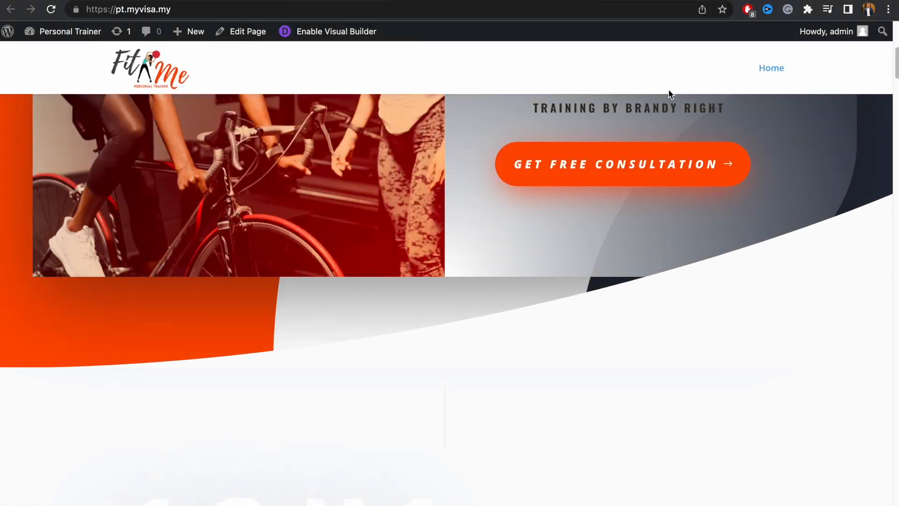
scroll(402, 262, up, 7)
scroll(402, 251, down, 11)
scroll(402, 251, up, 11)
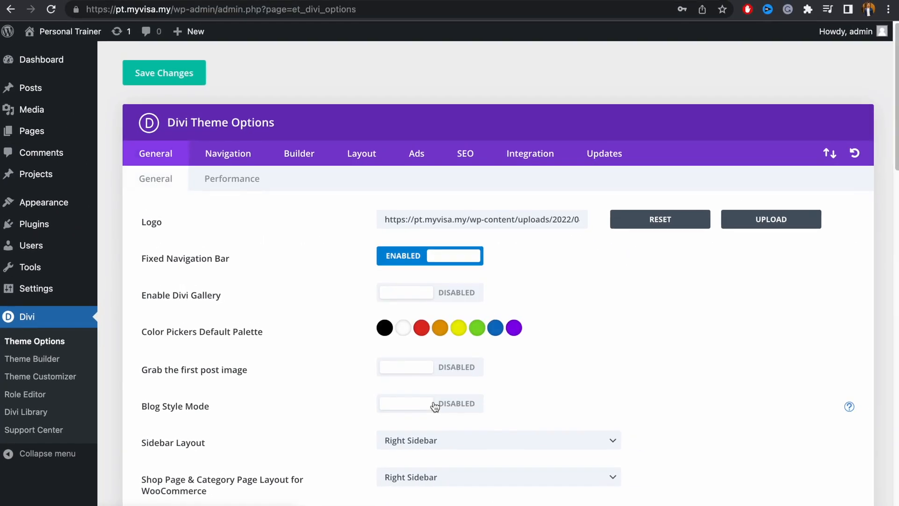
- Paste custom CSS into Divi Theme Options that hides #main-header, sets #page-container top padding to 0px and transparent-nav container top padding to 58px
scroll(337, 407, down, 10)
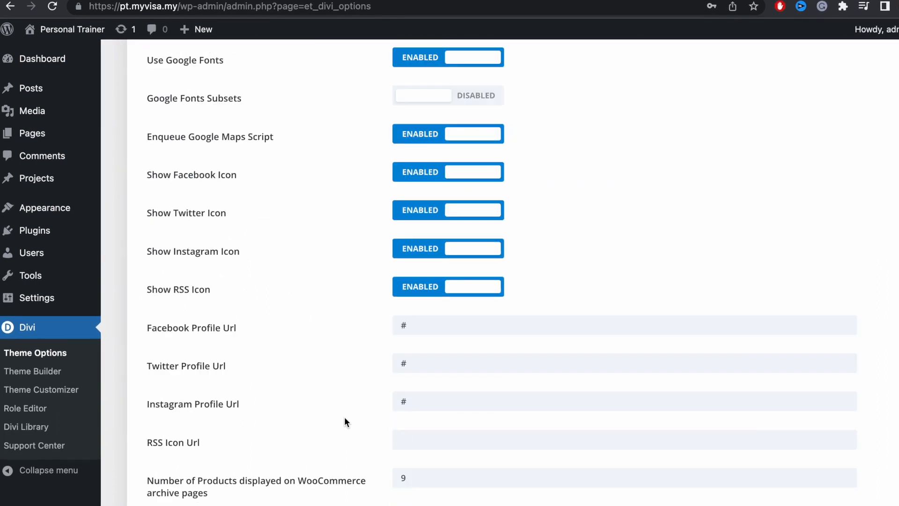
scroll(345, 419, down, 14)
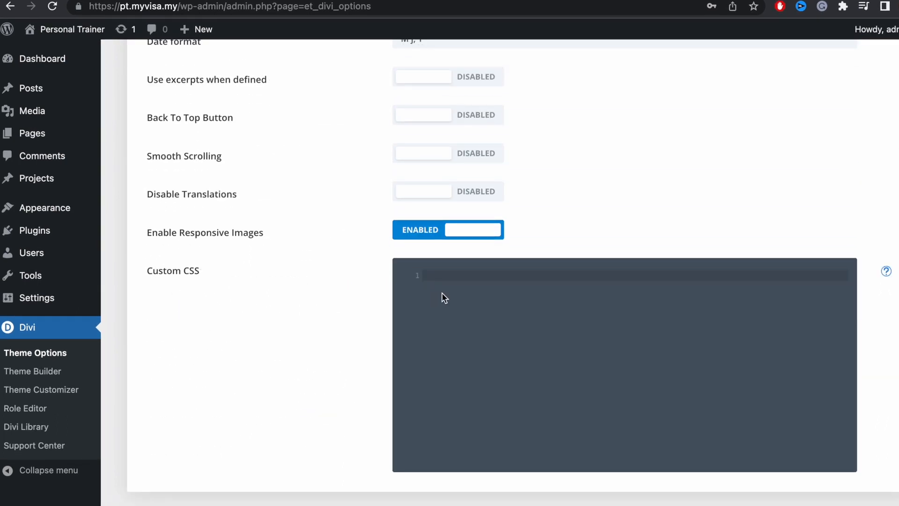
click(458, 280)
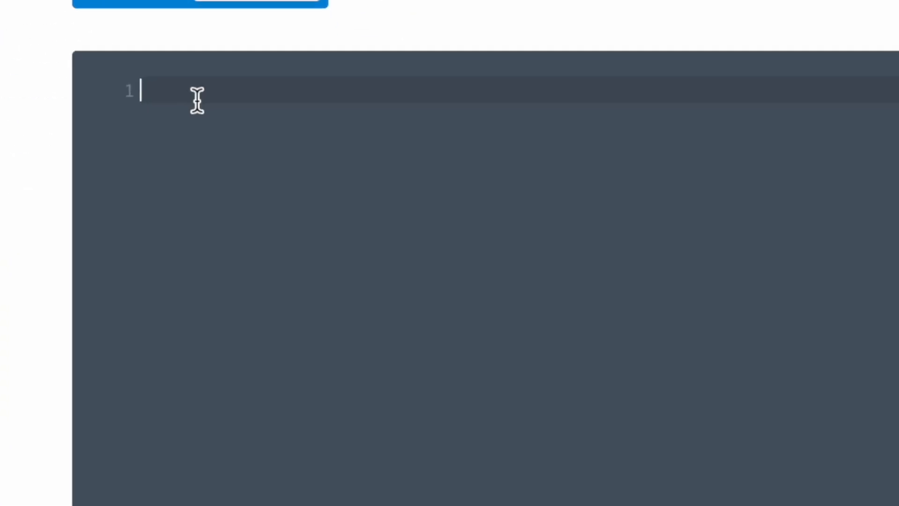
right_click(197, 100)
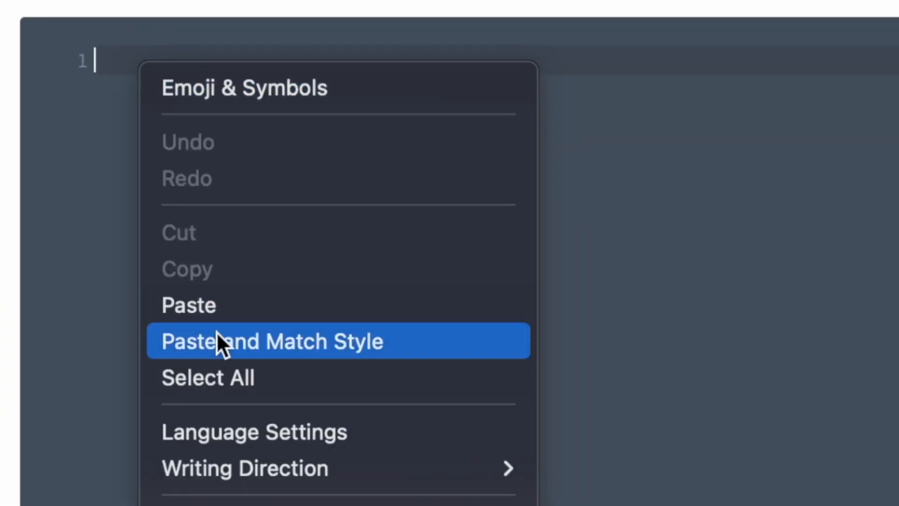
click(268, 344)
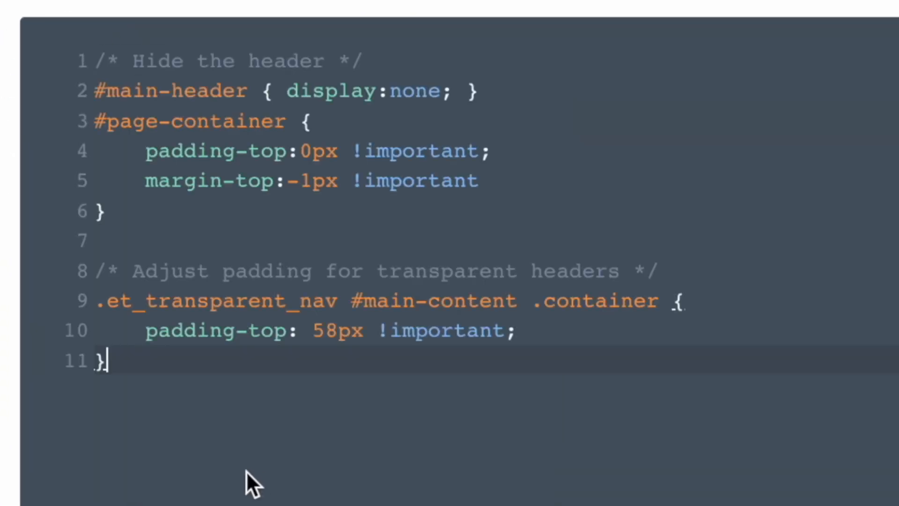
drag(142, 93, 461, 91)
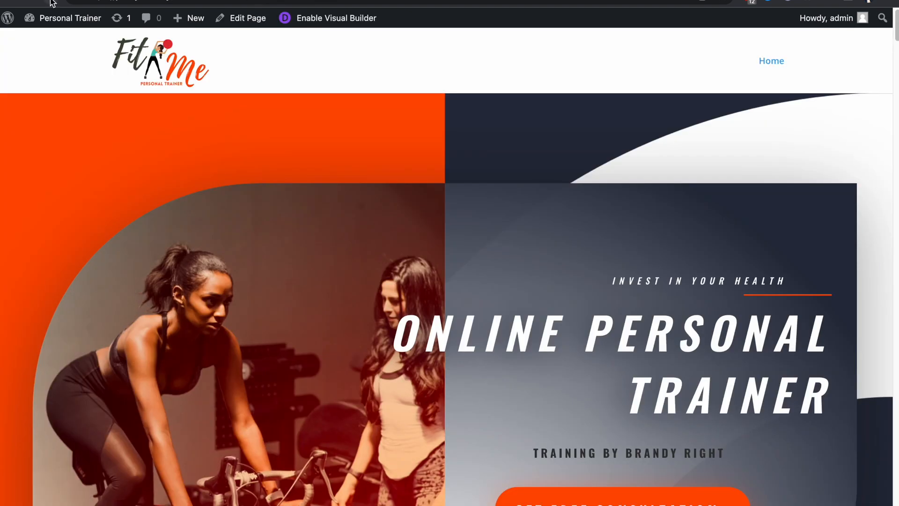
- Reload the home page and examine its header area and the sections down to the client testimonials
click(51, 2)
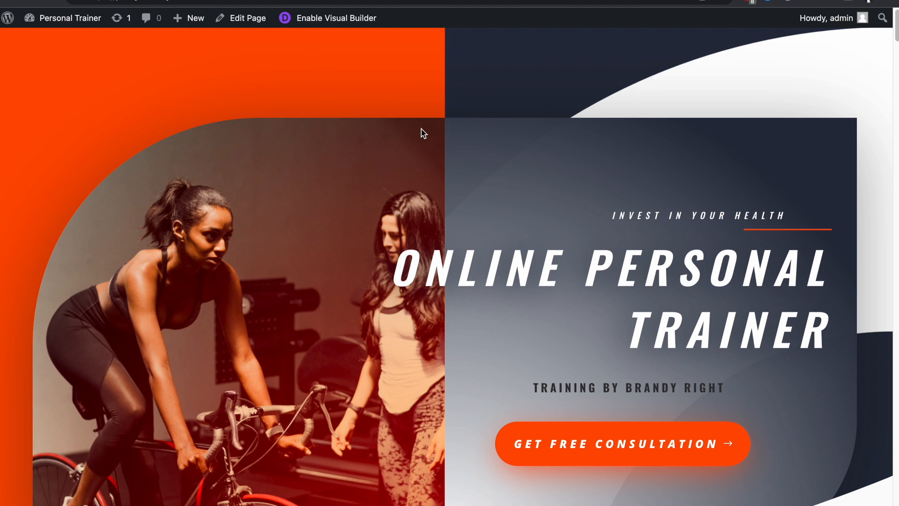
scroll(641, 294, down, 10)
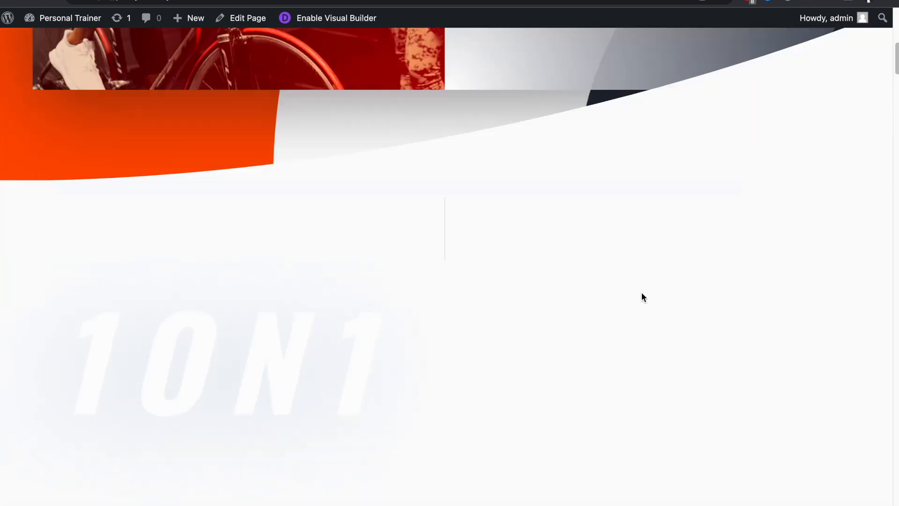
scroll(643, 296, down, 5)
scroll(643, 298, down, 3)
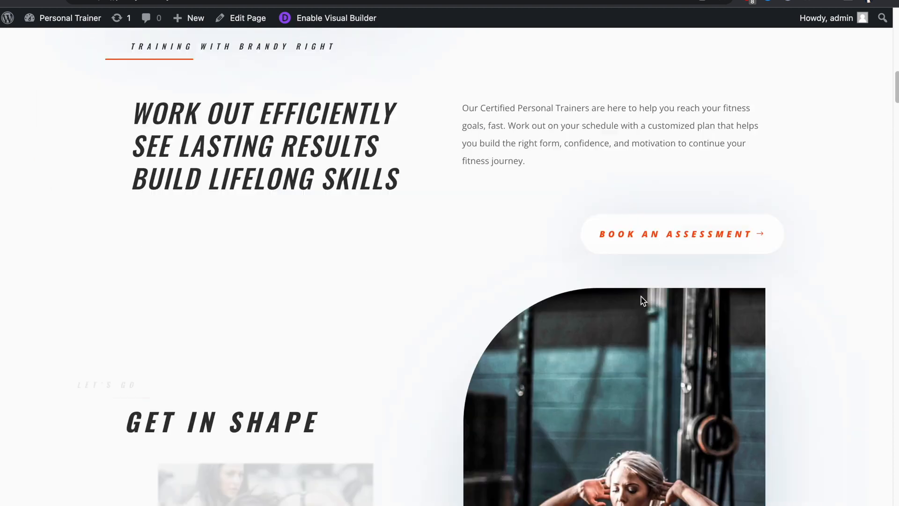
scroll(640, 298, down, 15)
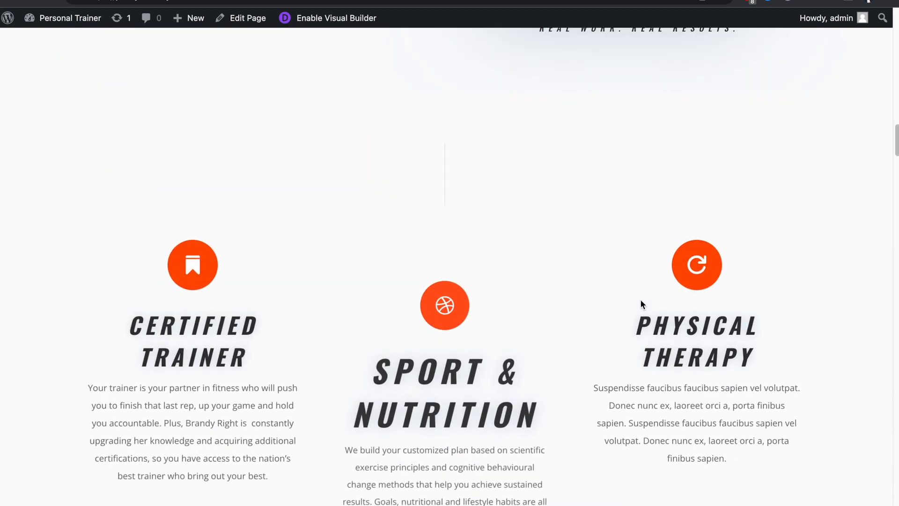
scroll(641, 304, down, 20)
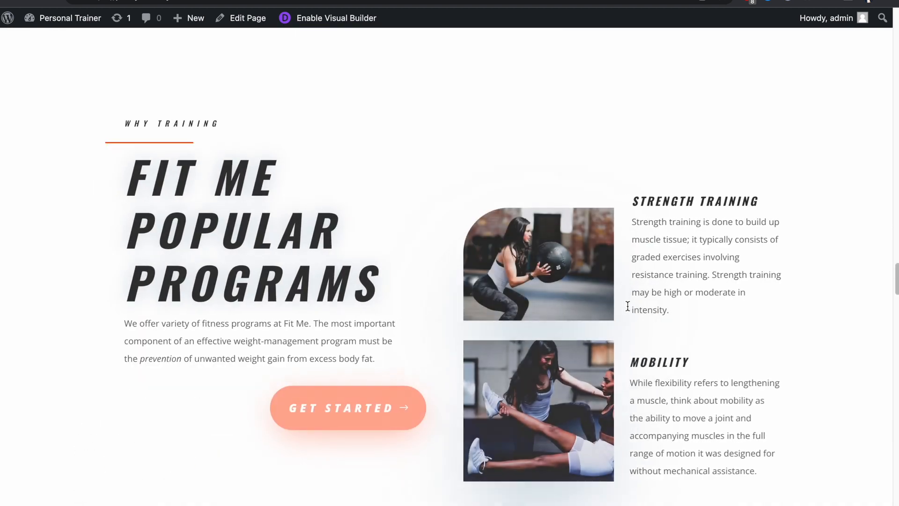
scroll(624, 302, down, 5)
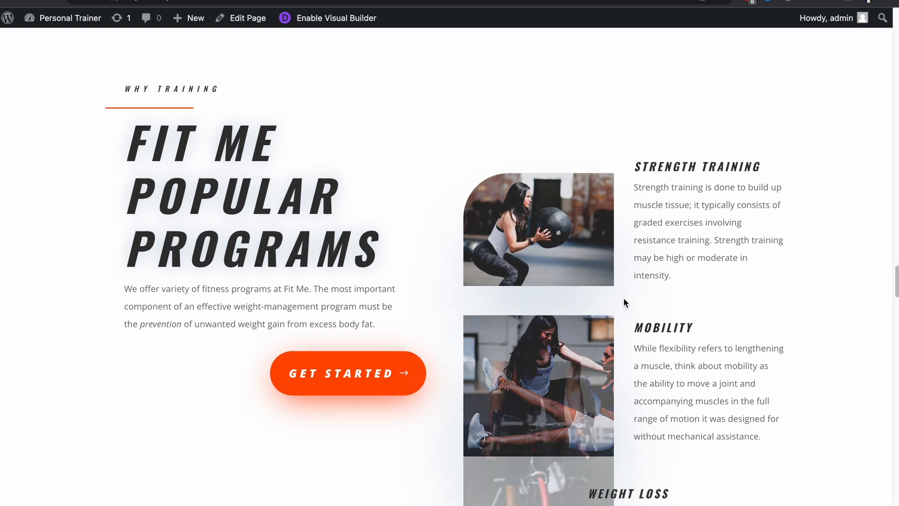
scroll(623, 295, down, 10)
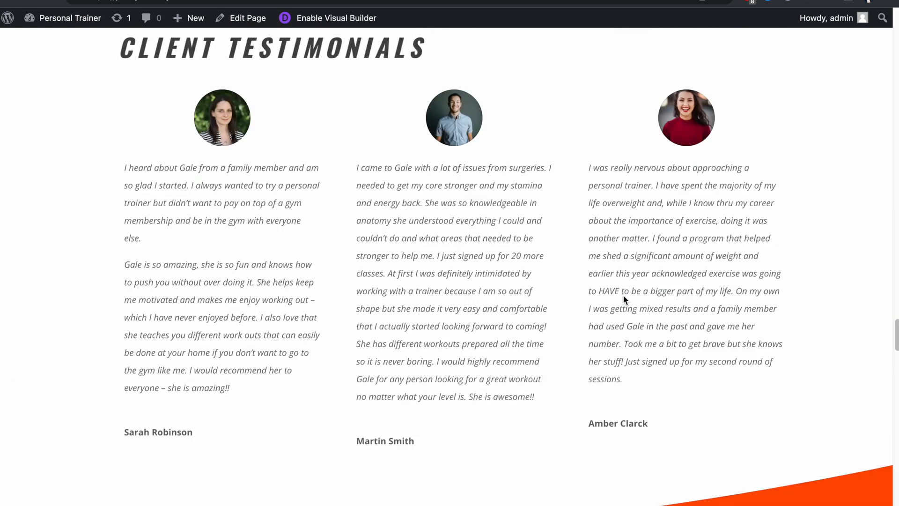
scroll(623, 294, up, 20)
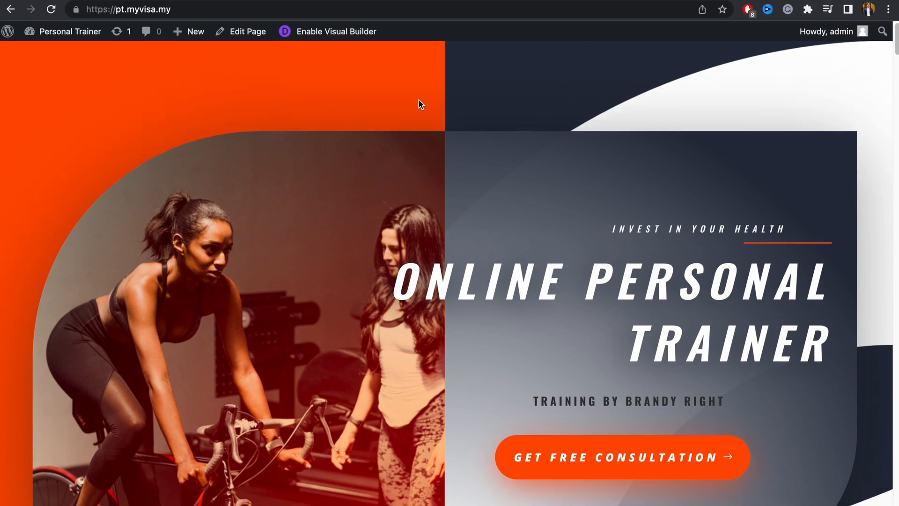
- Open the home page in the Visual Builder and set the header section's top and bottom padding to 0px
click(314, 38)
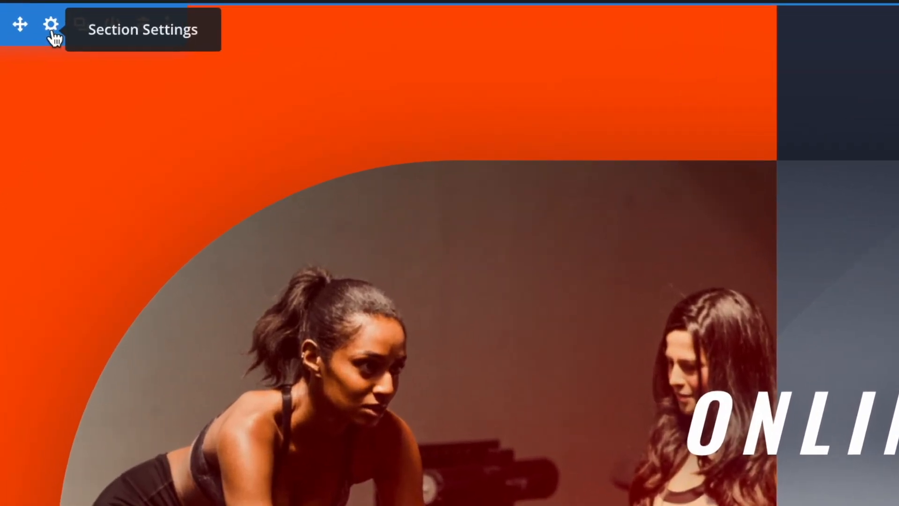
click(30, 54)
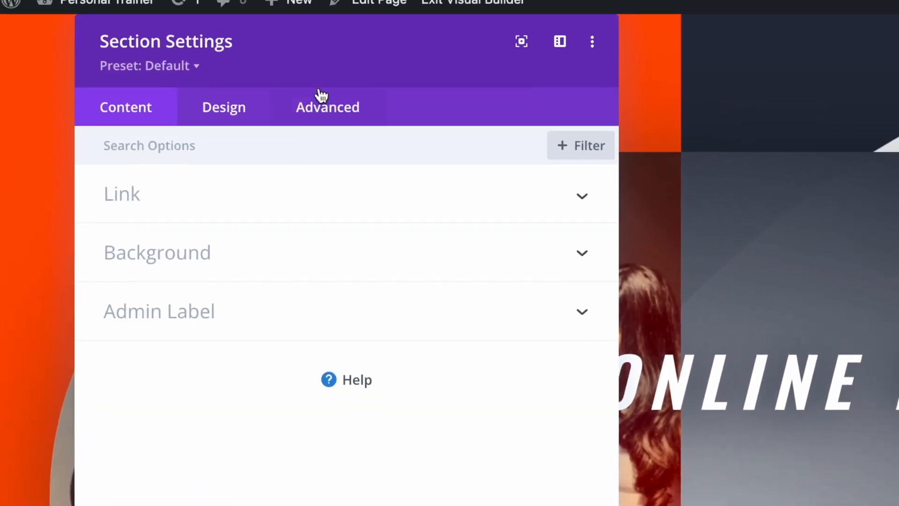
drag(406, 46, 427, 147)
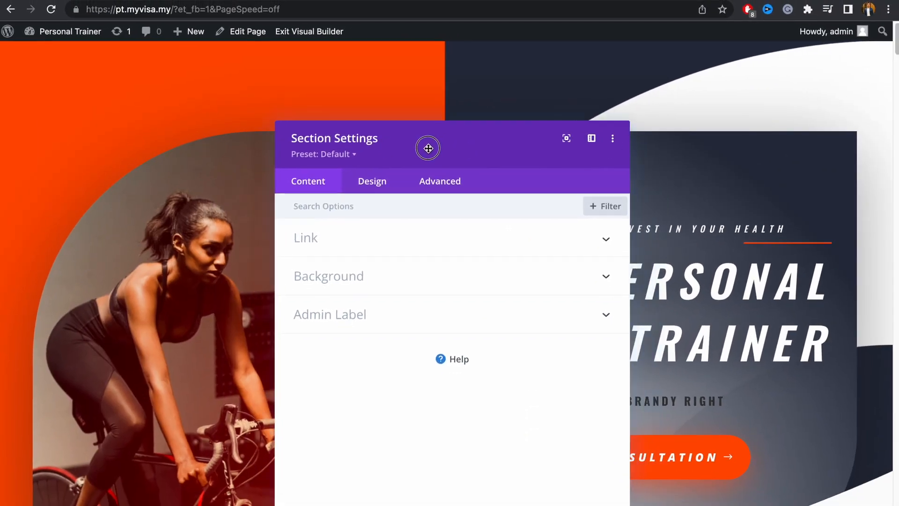
click(367, 186)
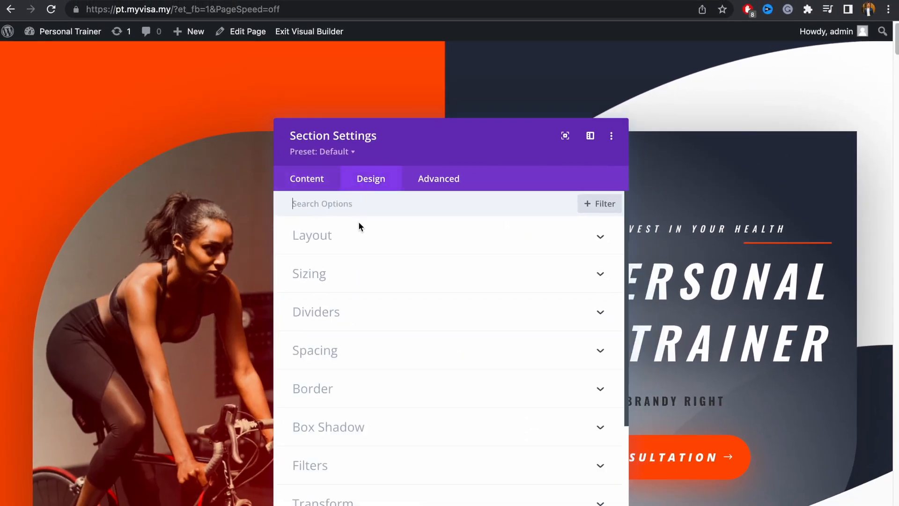
click(371, 356)
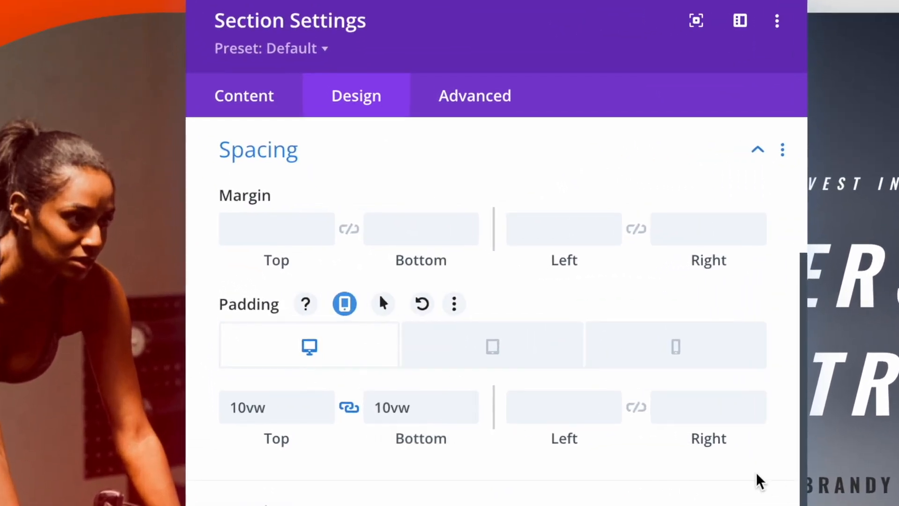
drag(428, 407, 368, 400)
text(0)
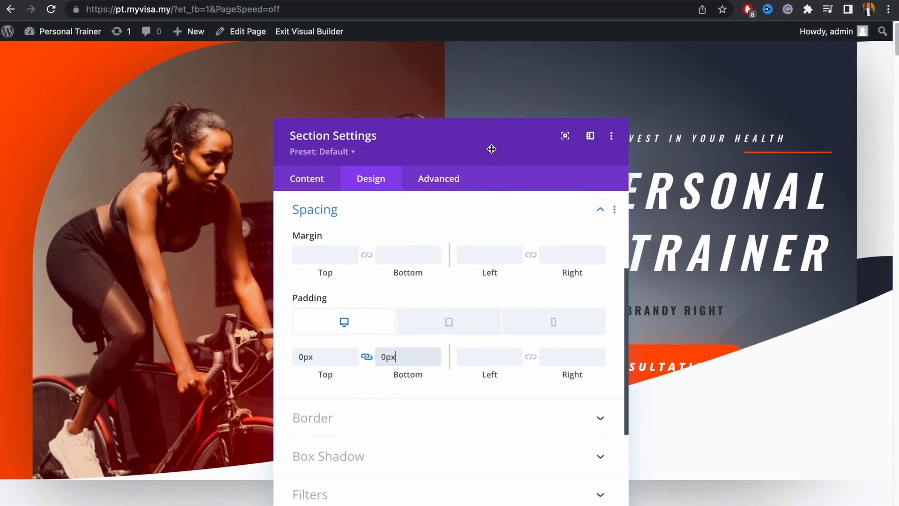
drag(492, 149, 437, 123)
click(526, 492)
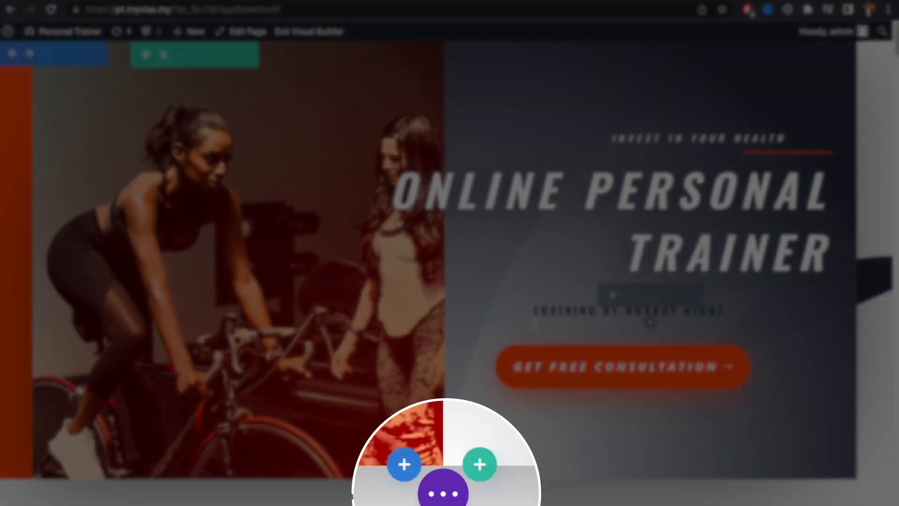
- In wireframe view, add an empty row of three equal columns to the Header section and move it above the existing row
click(445, 495)
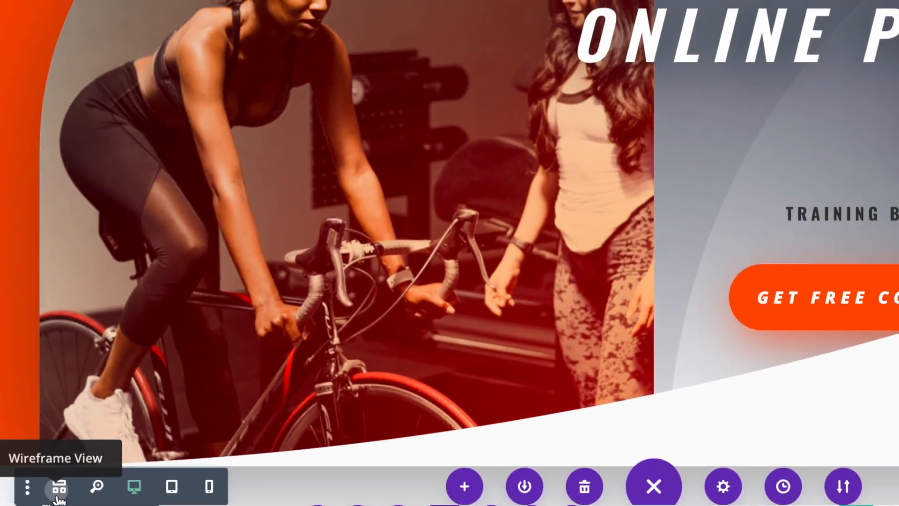
click(66, 485)
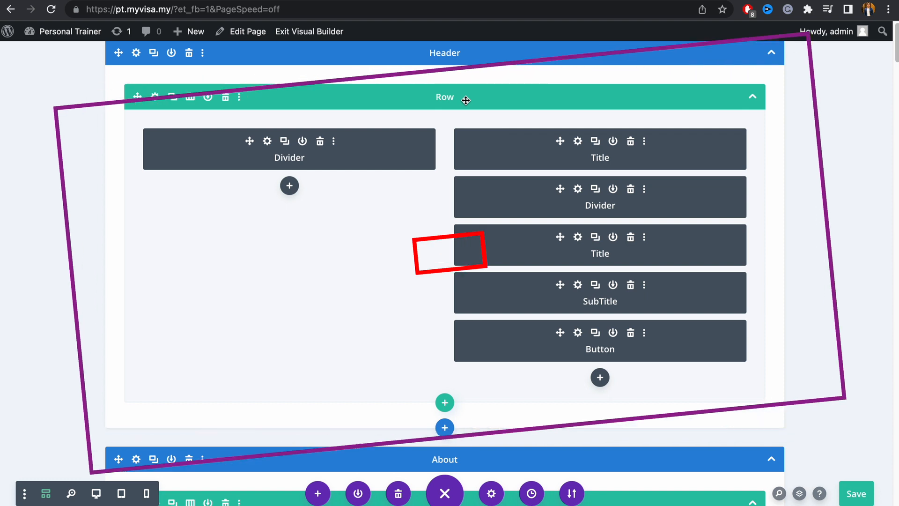
click(445, 403)
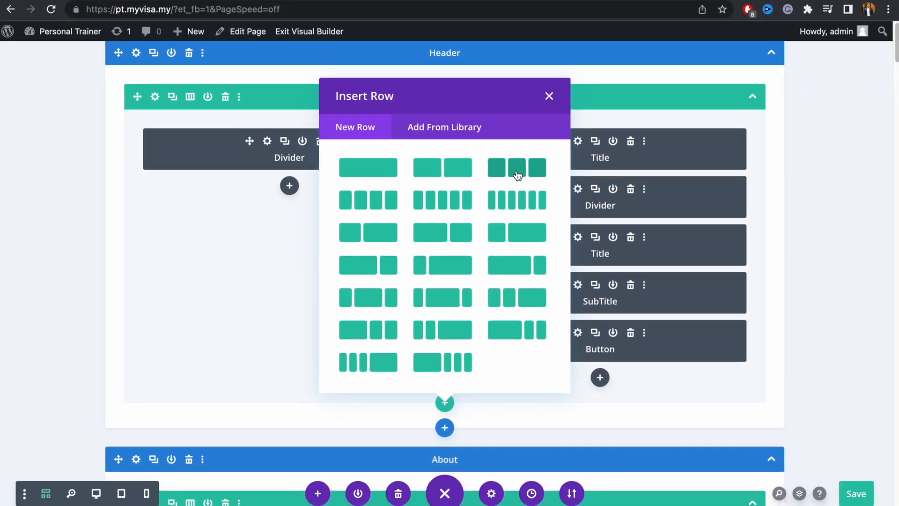
click(518, 168)
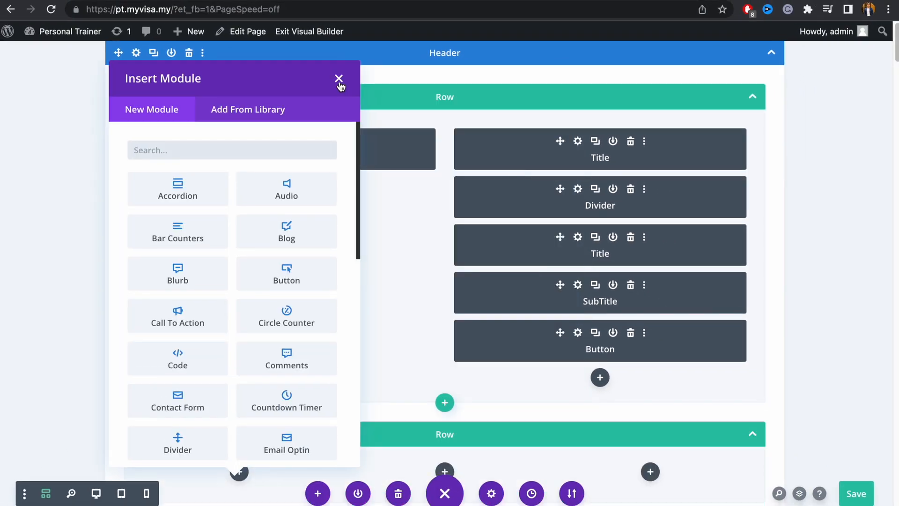
click(338, 79)
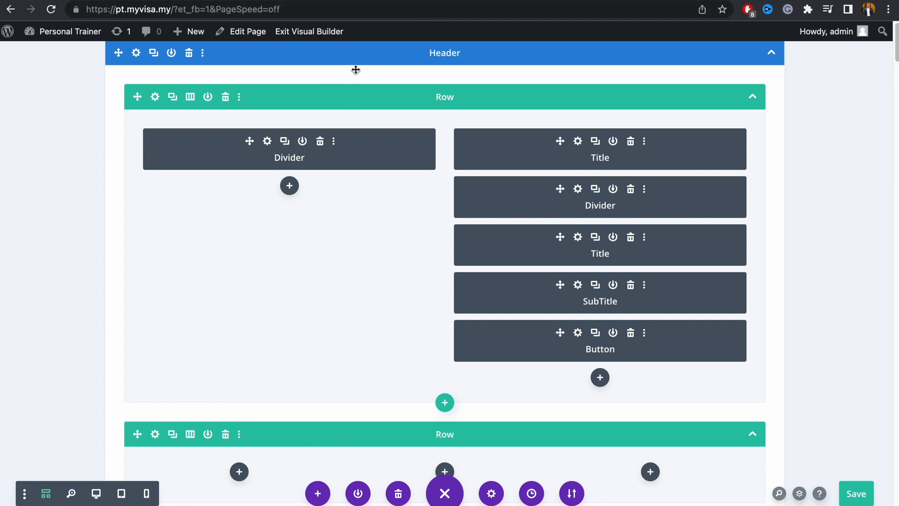
key(super+s)
drag(139, 434, 126, 113)
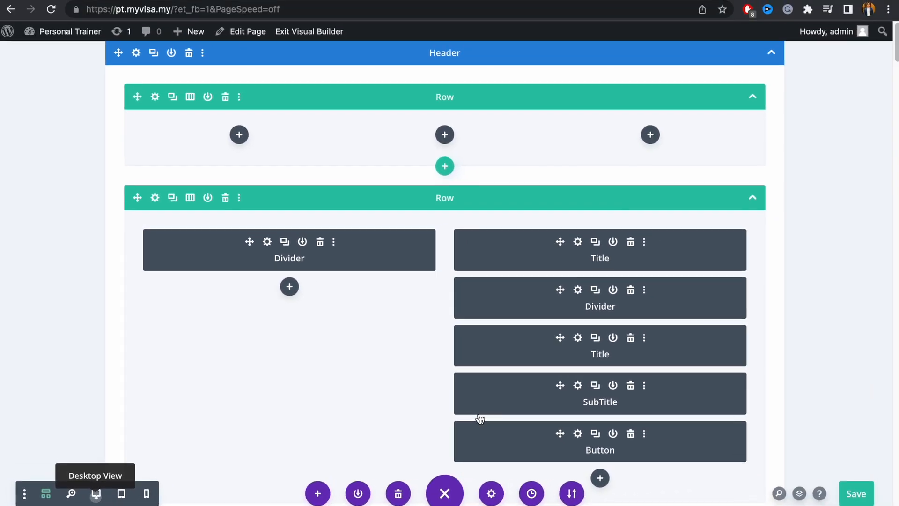
- In desktop view, add an Image module to the middle column of the new row, using Fit-Me.png from the media library
click(121, 485)
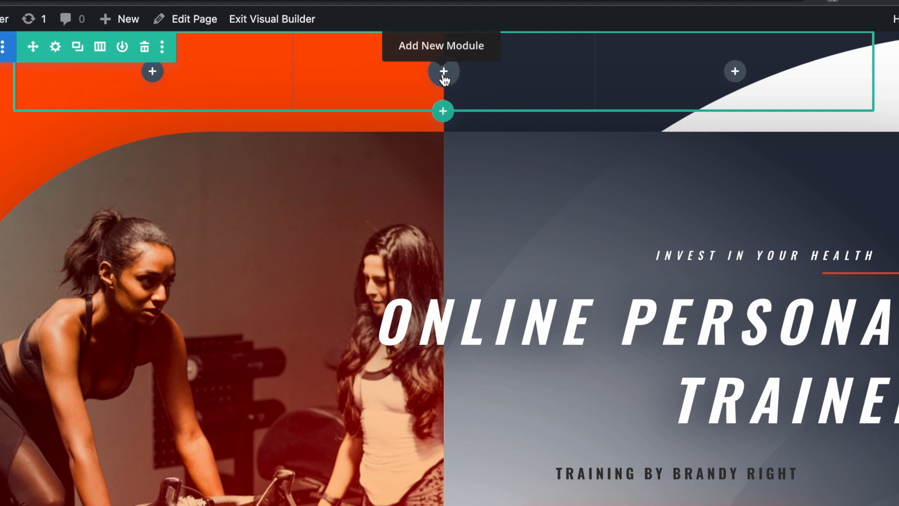
click(443, 72)
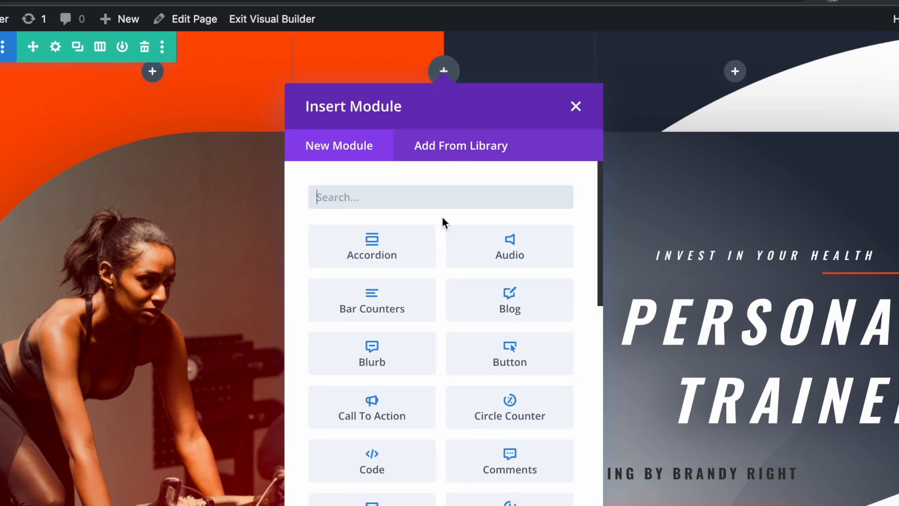
text(image)
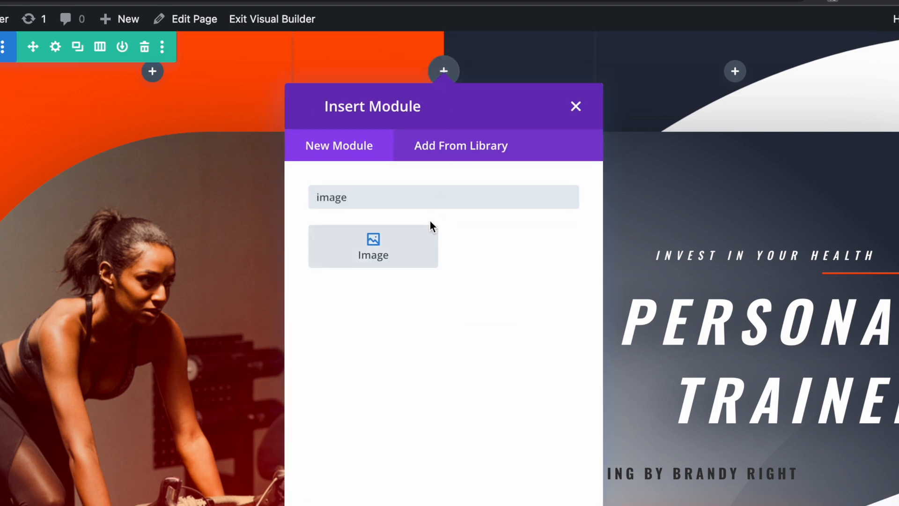
click(401, 247)
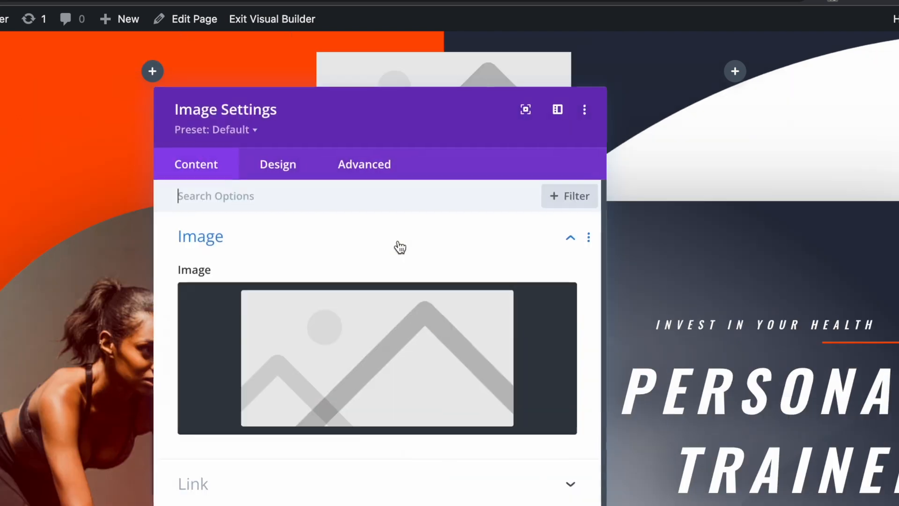
click(379, 388)
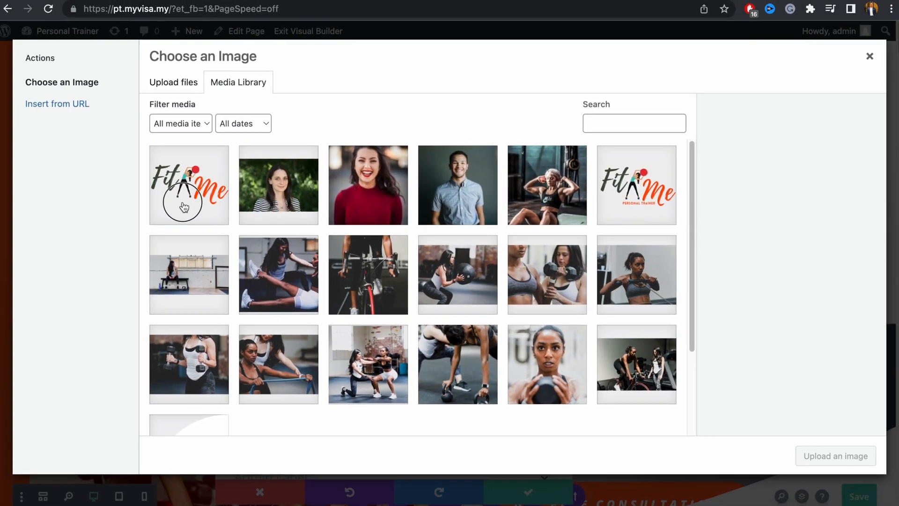
click(163, 216)
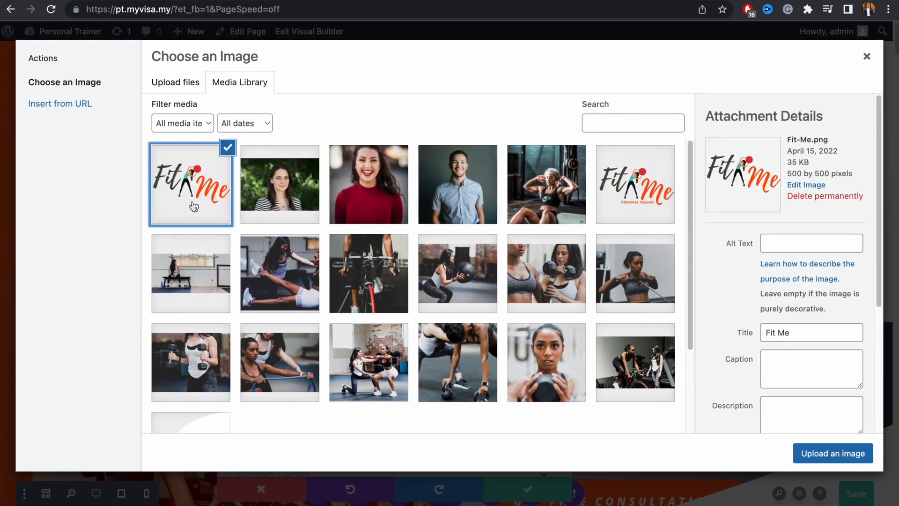
click(872, 490)
drag(432, 96, 741, 154)
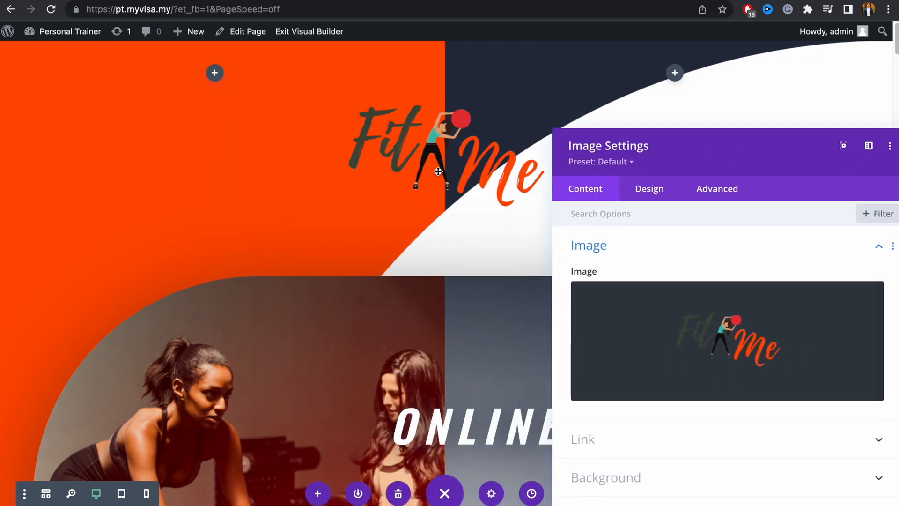
- Set the Fit-Me logo image's width to 50% and its image alignment to centre
drag(671, 172, 704, 83)
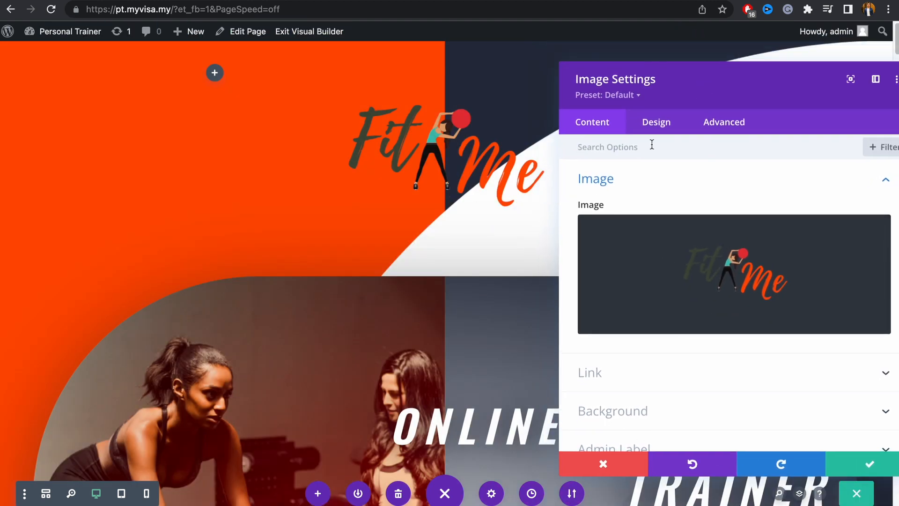
click(655, 123)
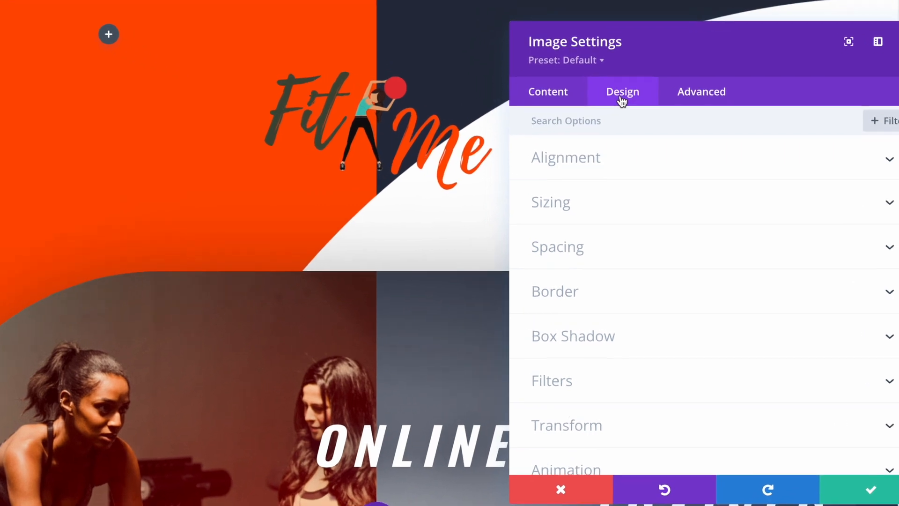
click(605, 205)
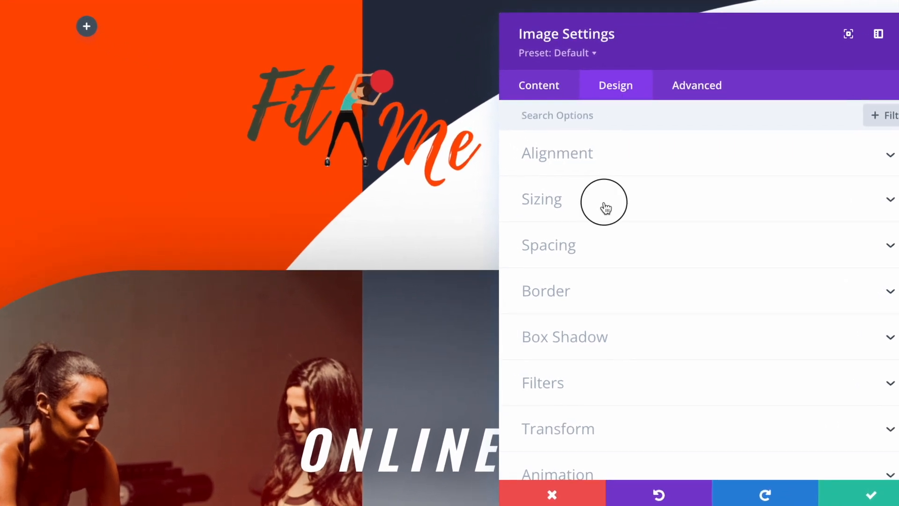
click(753, 237)
drag(751, 239, 643, 237)
scroll(613, 164, up, 2)
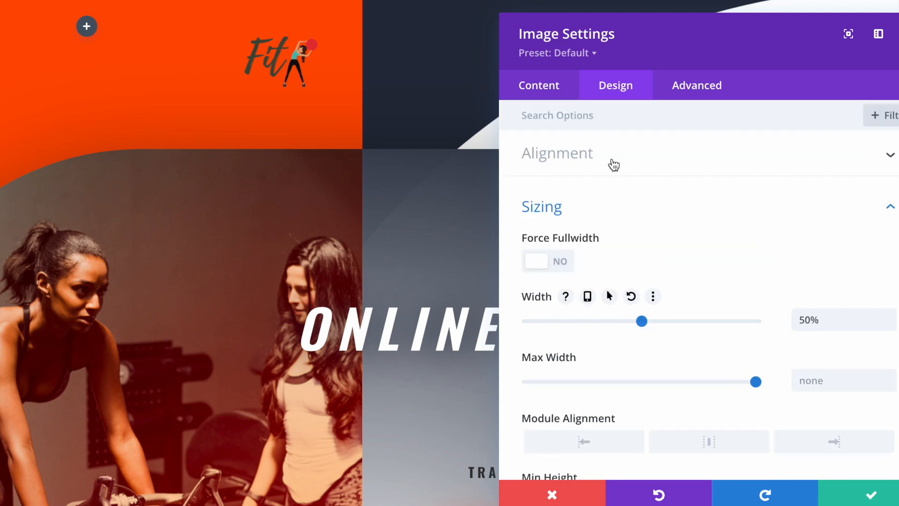
click(612, 165)
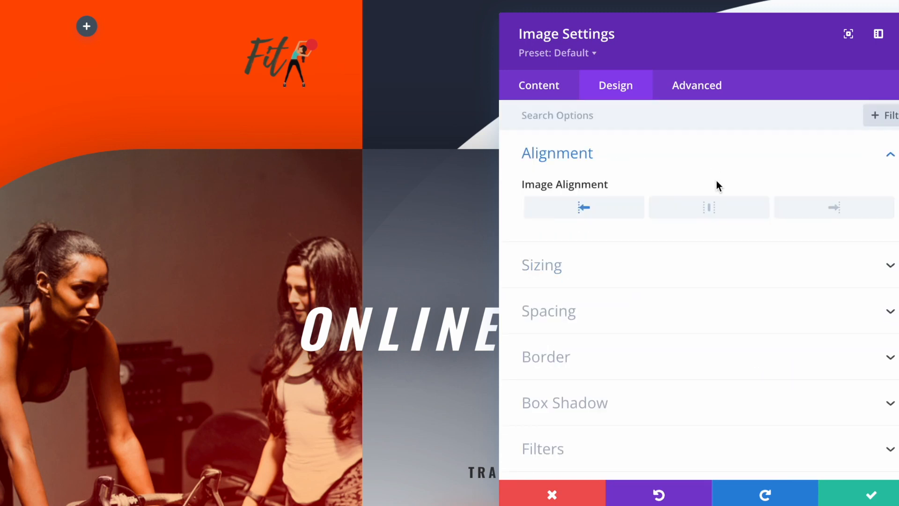
click(708, 211)
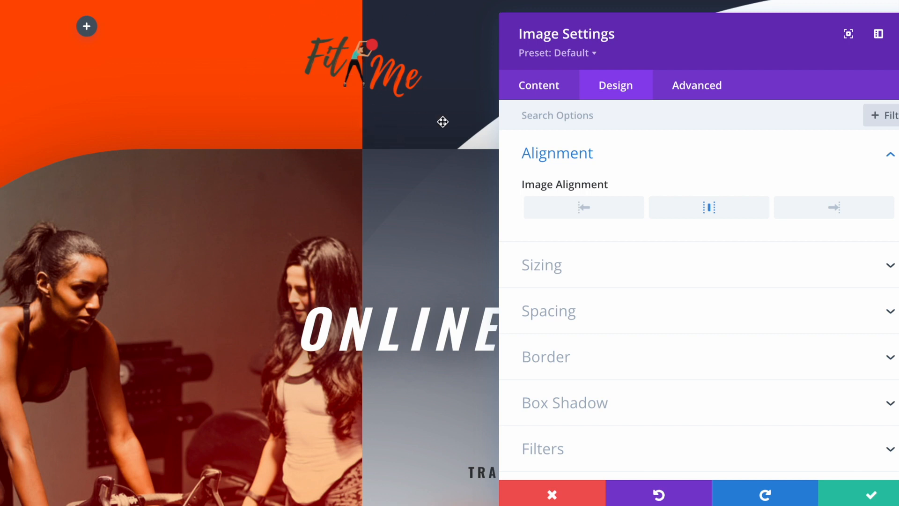
- Set the logo image's top and bottom margins to -45px
click(603, 313)
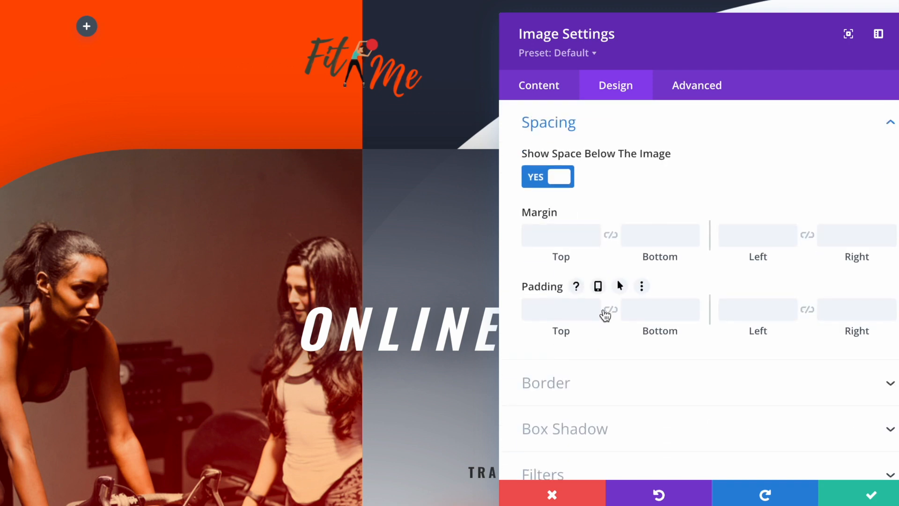
mouse_move(637, 259)
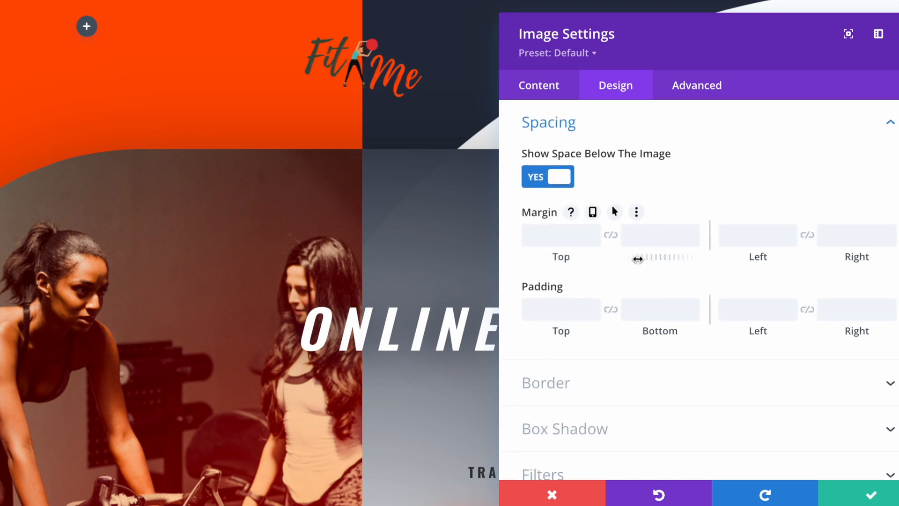
mouse_move(561, 260)
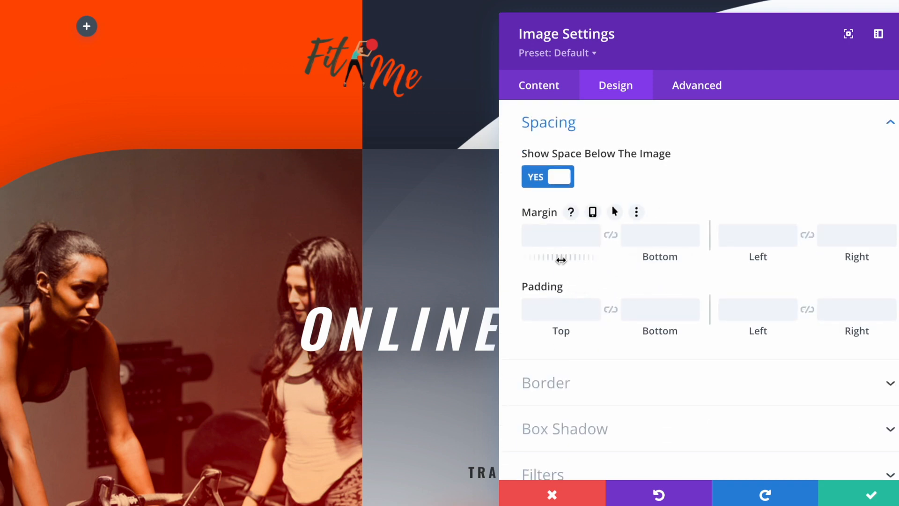
drag(567, 260, 521, 252)
drag(661, 257, 631, 258)
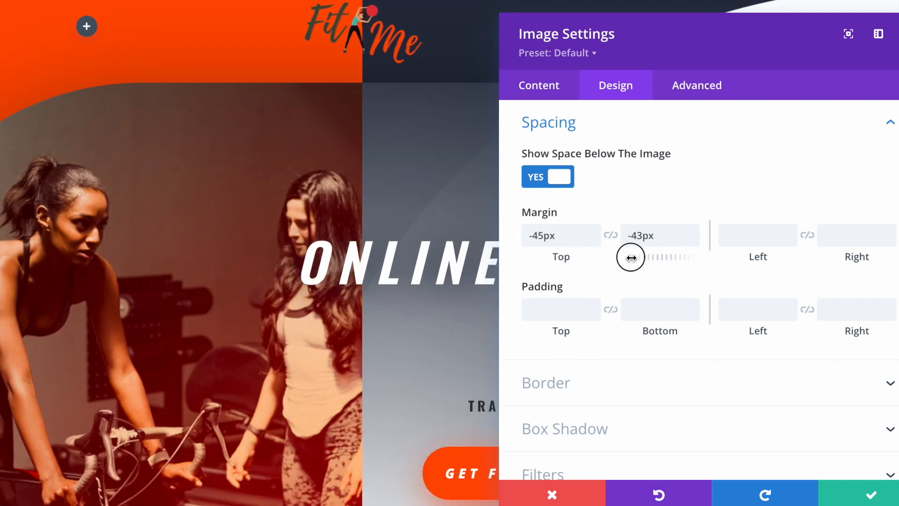
click(692, 239)
click(692, 239)
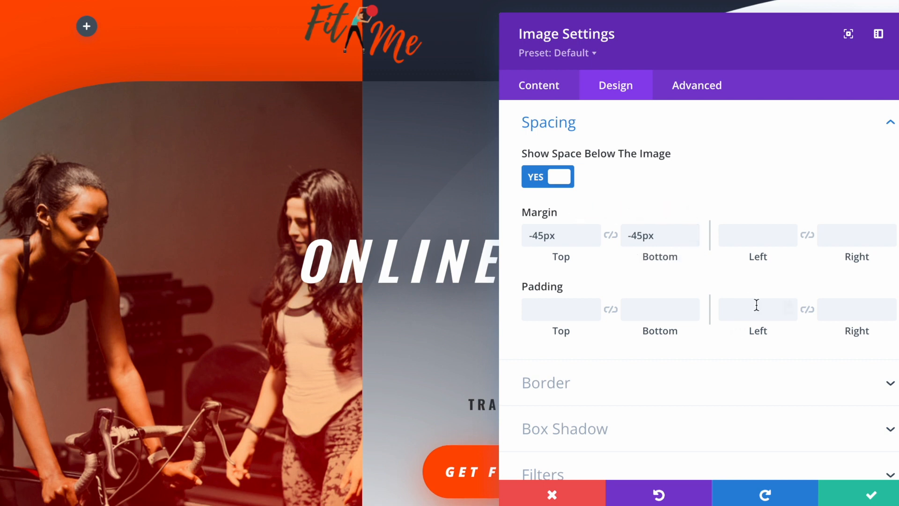
- Give the logo image a hover-state transform scale of 105%, then save the module settings and the page
drag(711, 35, 675, 29)
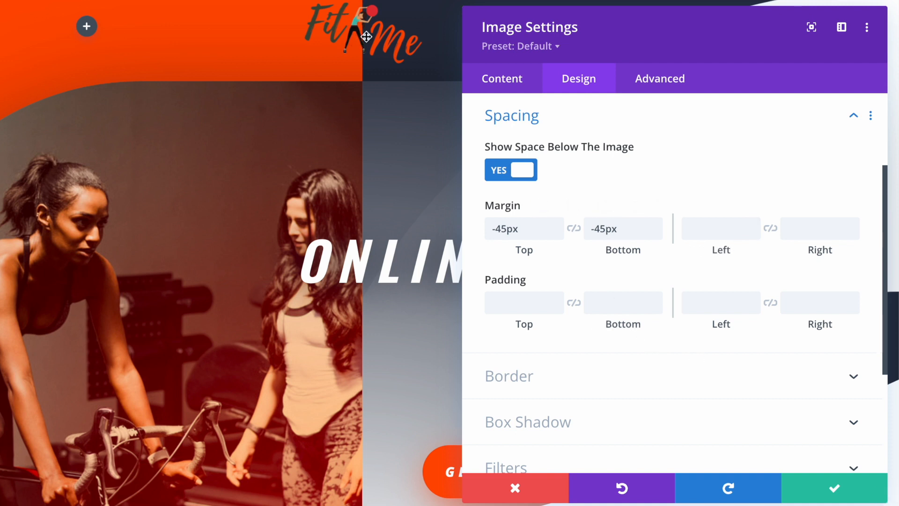
scroll(635, 361, down, 4)
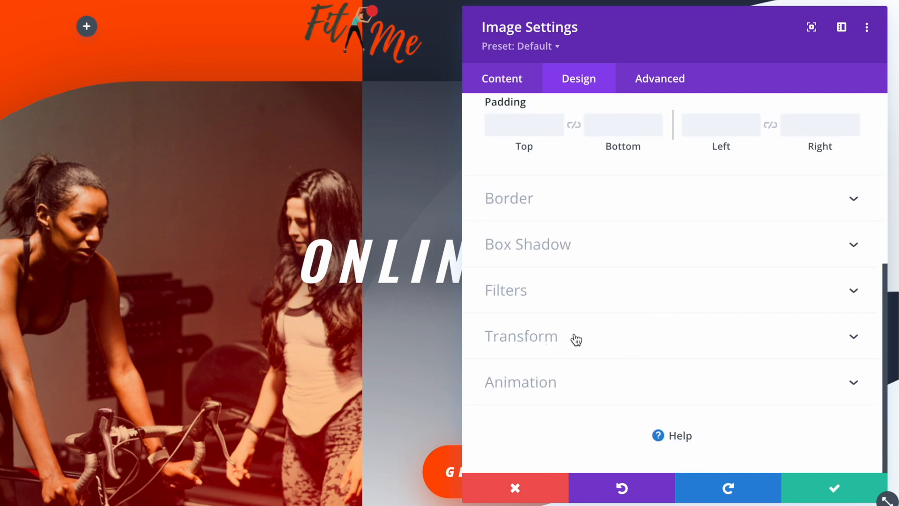
click(591, 339)
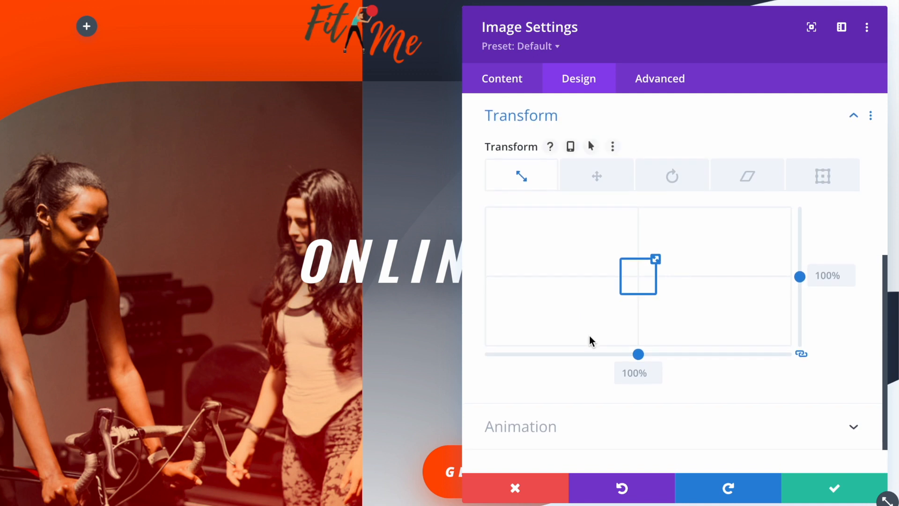
click(595, 147)
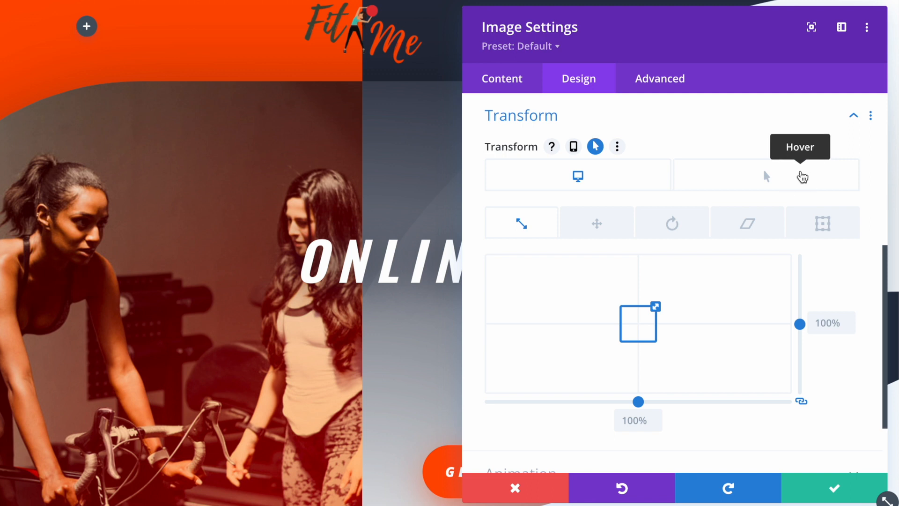
click(801, 177)
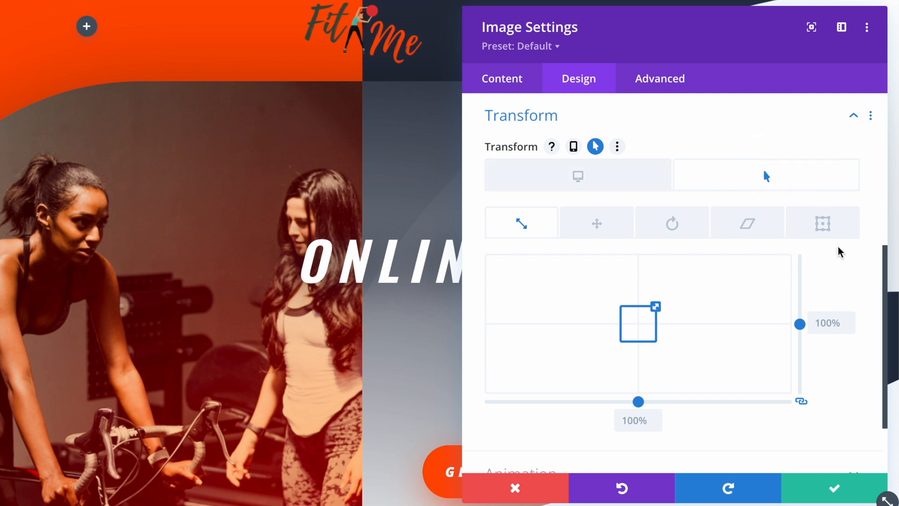
click(849, 319)
click(849, 320)
click(849, 319)
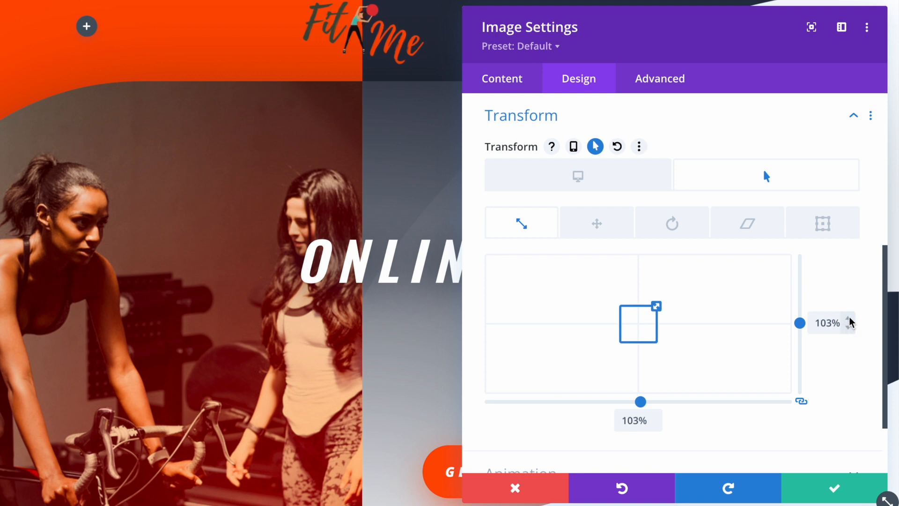
click(849, 319)
click(849, 319)
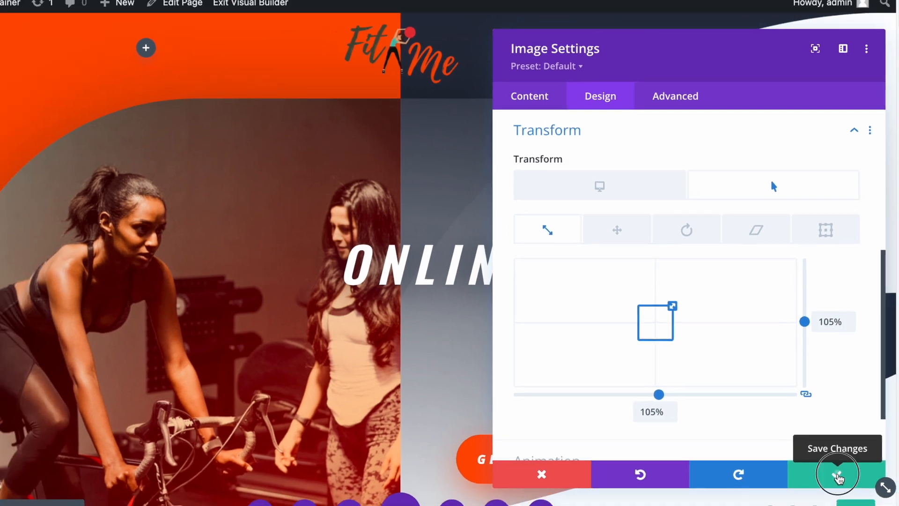
click(835, 488)
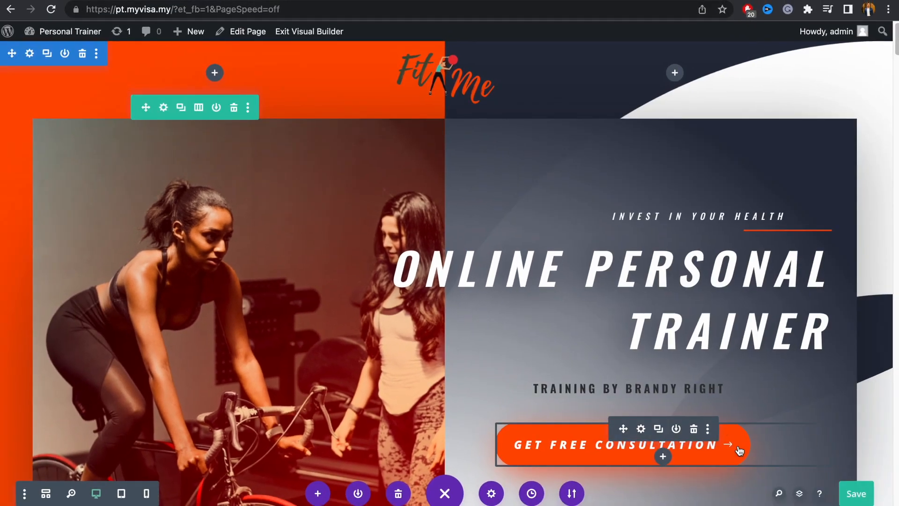
click(857, 495)
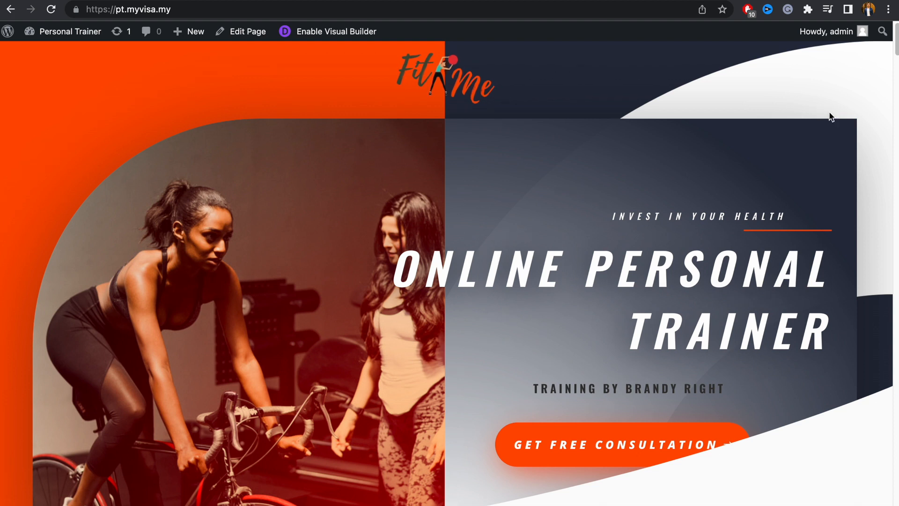
- Examine the live home page from the new logo header down through the training sections and back up
scroll(802, 178, down, 5)
scroll(803, 179, up, 5)
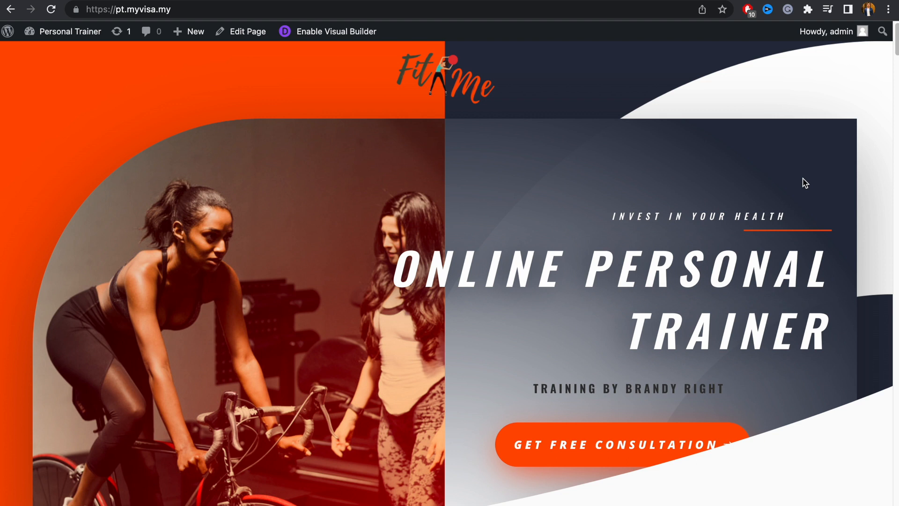
scroll(803, 182, down, 8)
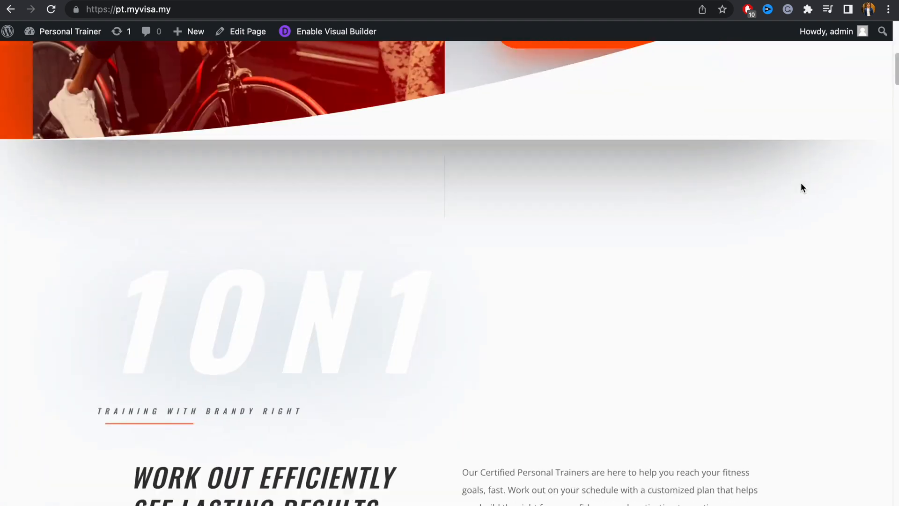
scroll(801, 188, down, 10)
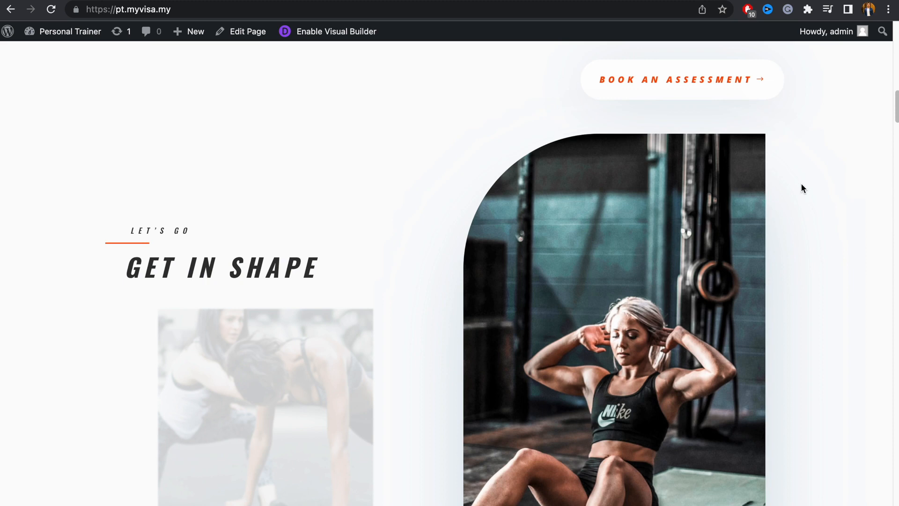
scroll(801, 188, down, 10)
scroll(800, 187, up, 20)
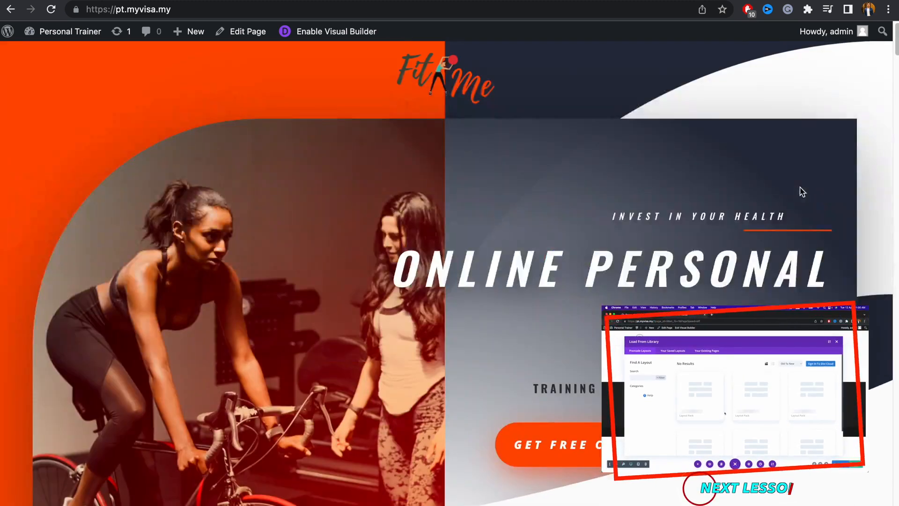